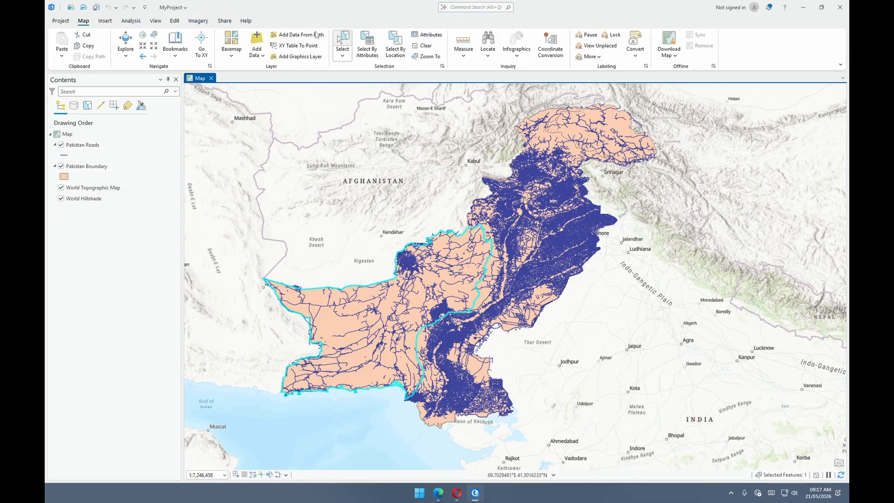
# - Create a new empty geoprocessing model with ModelBuilder
pyautogui.click(131, 23)
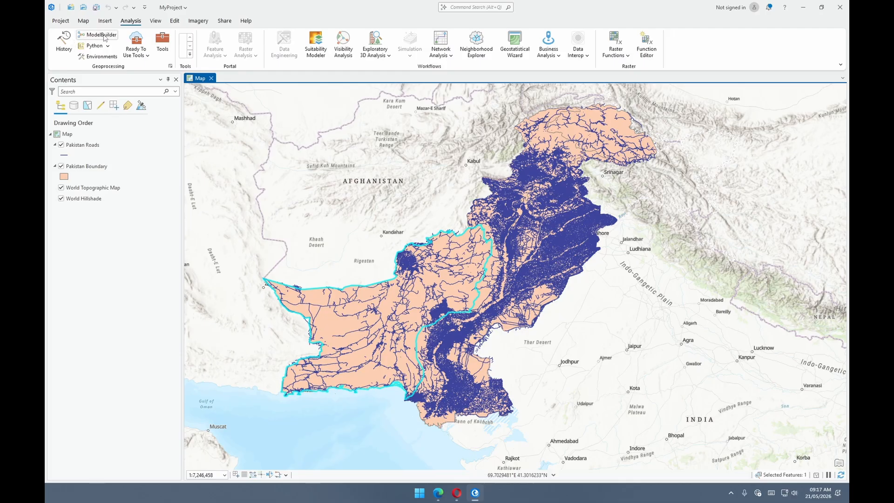
pyautogui.click(104, 37)
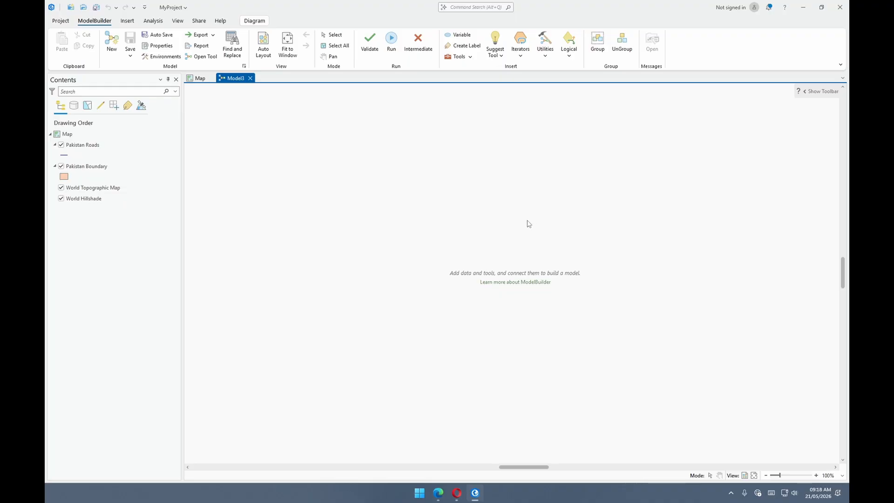
pyautogui.scroll(1, 717, 260)
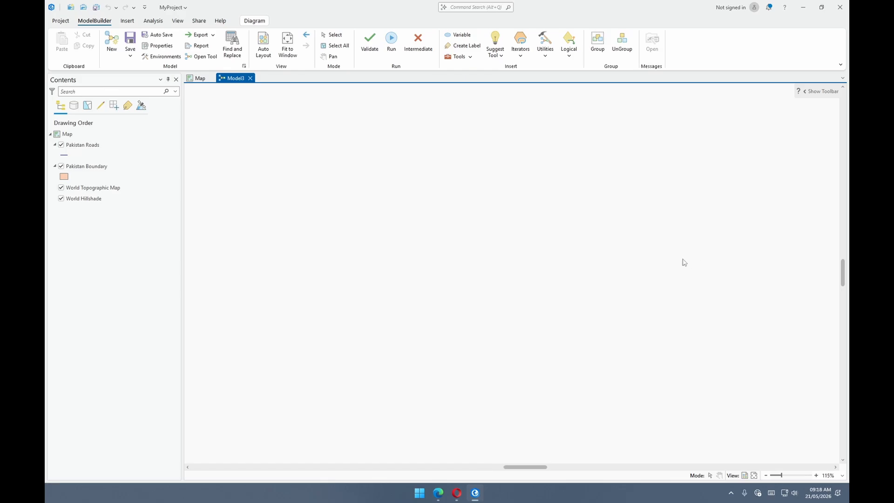
pyautogui.click(198, 78)
pyautogui.click(234, 78)
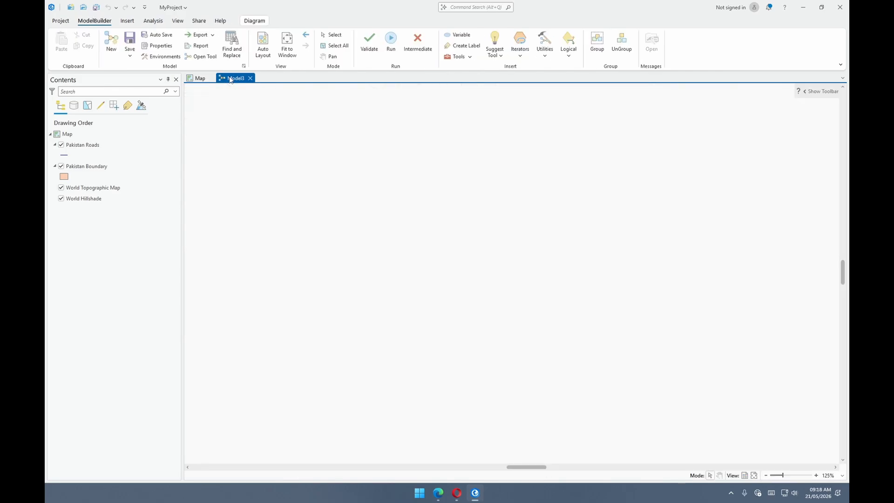
# - Symbolize the Pakistan Boundary layer on the map with Unique Values based on the name field
pyautogui.click(193, 79)
pyautogui.click(94, 148)
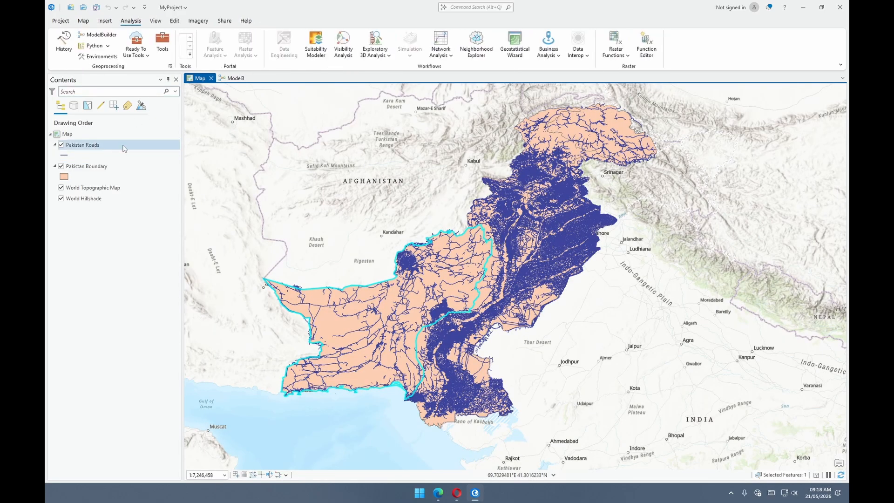
pyautogui.click(107, 168)
pyautogui.rightClick(107, 167)
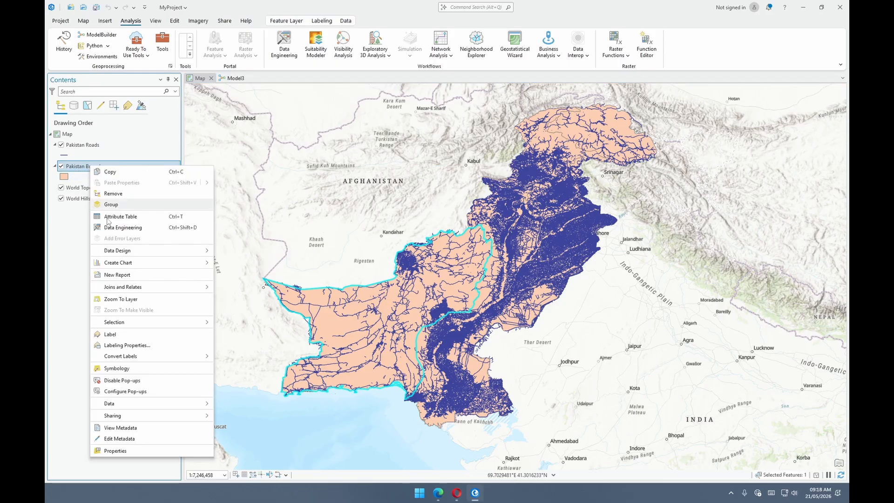
pyautogui.click(130, 368)
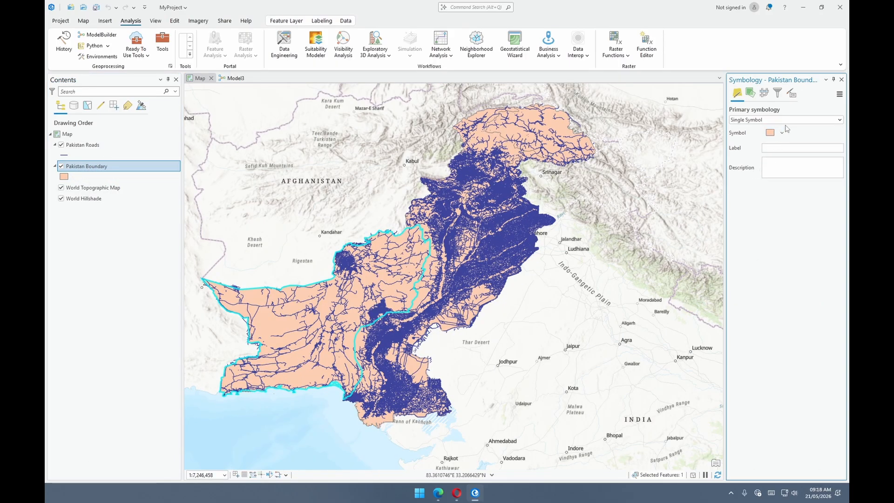
pyautogui.click(771, 119)
pyautogui.click(745, 168)
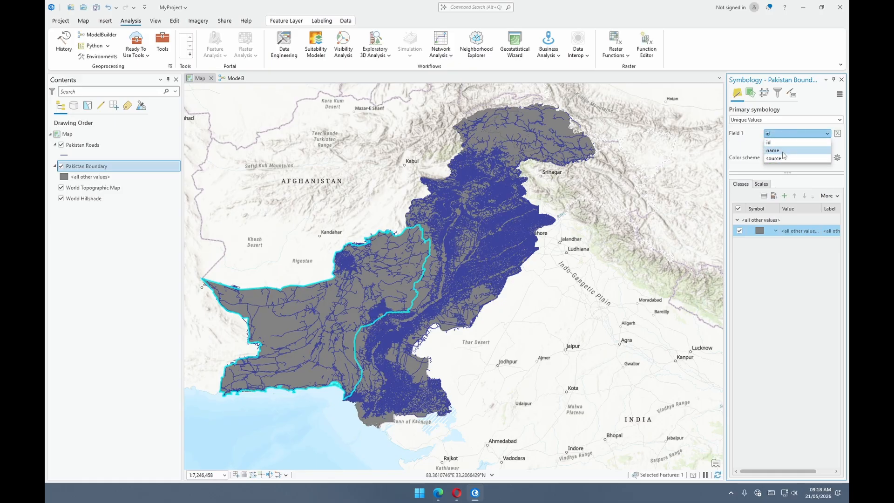
pyautogui.click(841, 79)
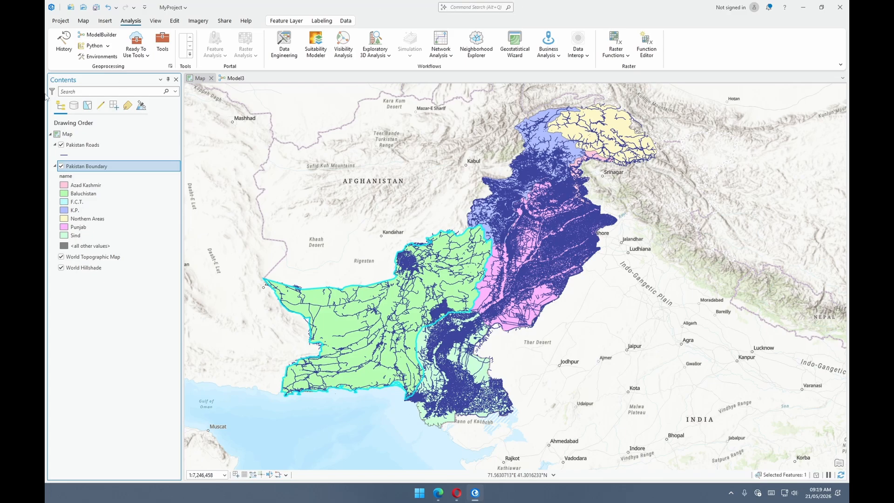
# - Return to the model and add the Pakistan Boundary and Pakistan Roads layers to it as data variables
pyautogui.click(230, 78)
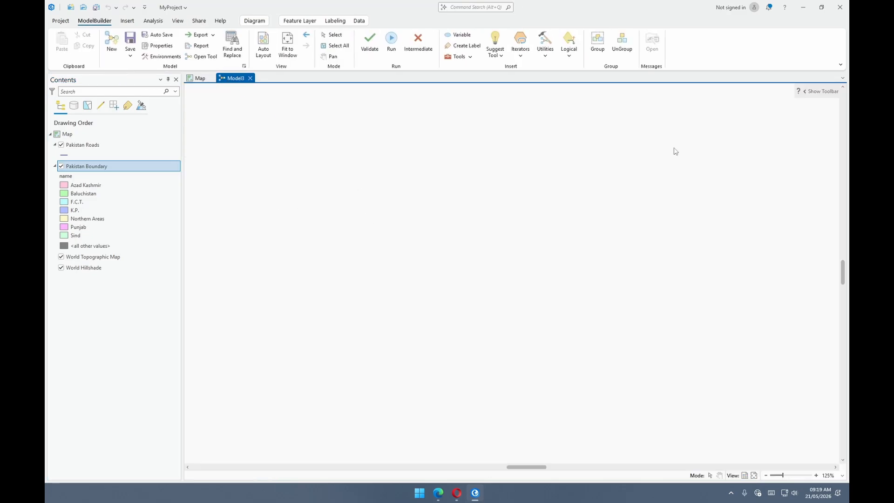
pyautogui.click(287, 45)
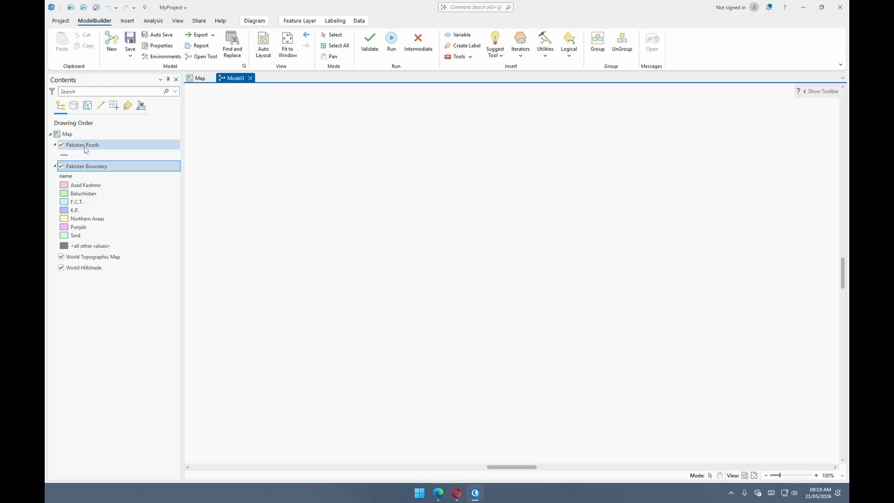
pyautogui.moveTo(78, 167); pyautogui.dragTo(425, 290)
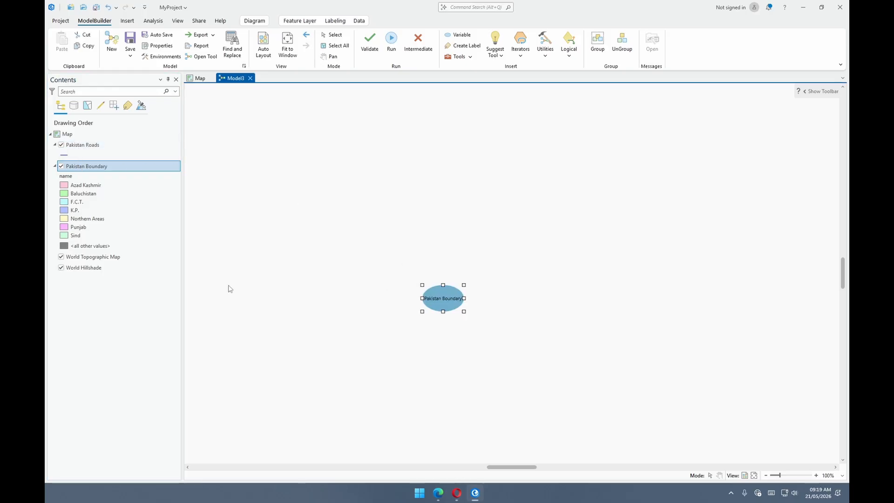
pyautogui.moveTo(84, 147); pyautogui.dragTo(423, 247)
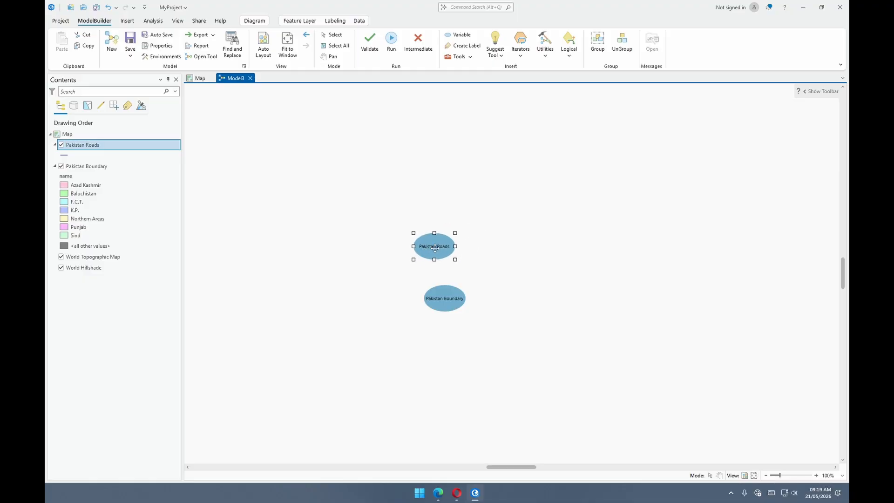
# - Search the geoprocessing tools for "clip" and add the Clip (Analysis Tools) tool to the model beside the two layers
pyautogui.click(152, 20)
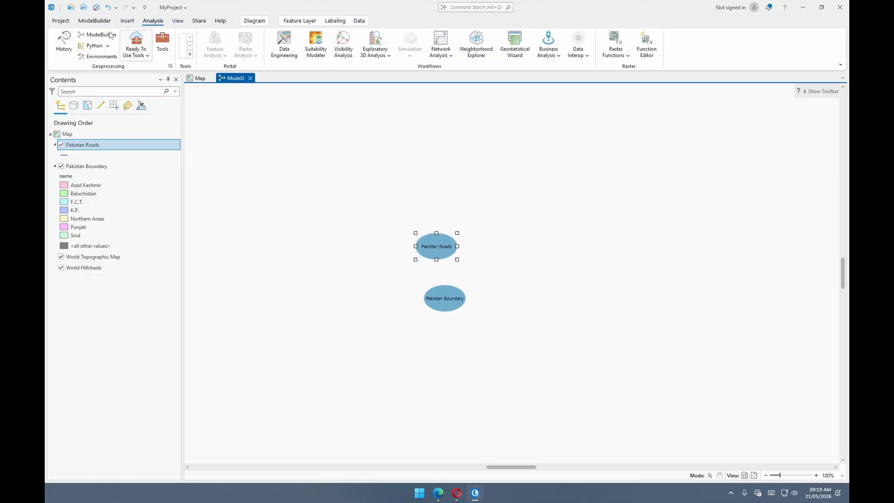
pyautogui.click(163, 43)
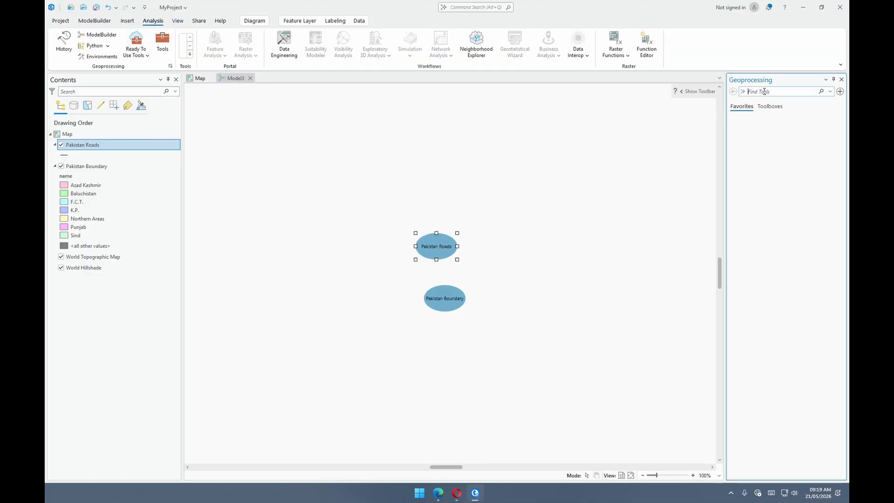
pyautogui.write('clip')
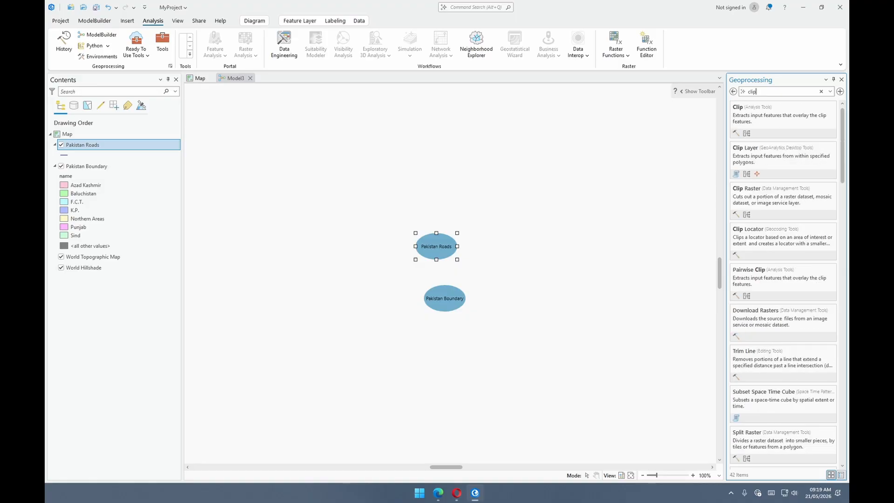
pyautogui.click(735, 104)
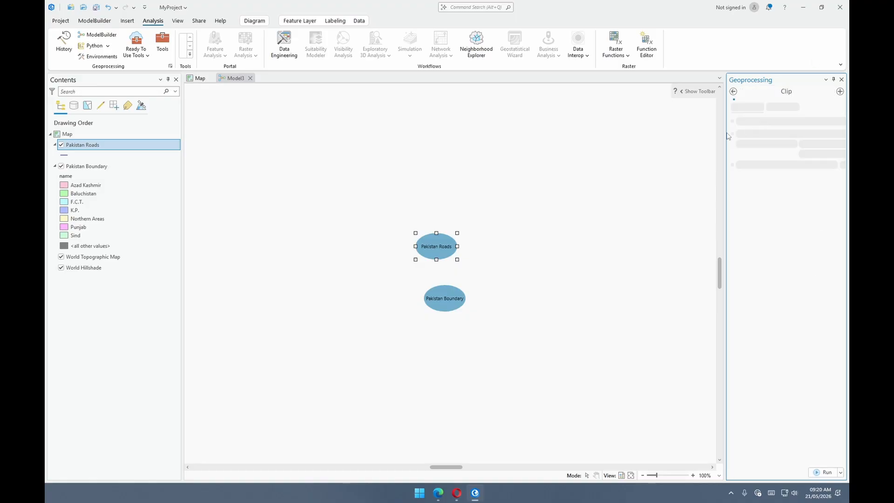
pyautogui.click(733, 92)
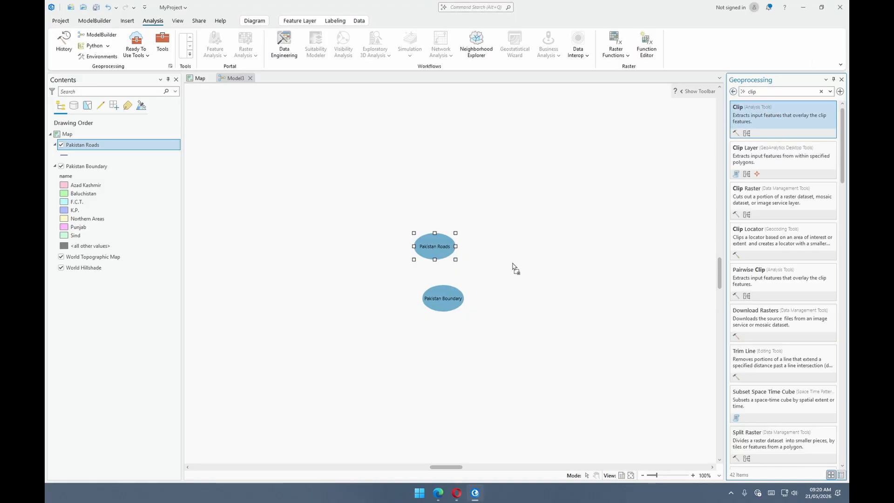
pyautogui.moveTo(514, 269); pyautogui.dragTo(517, 269)
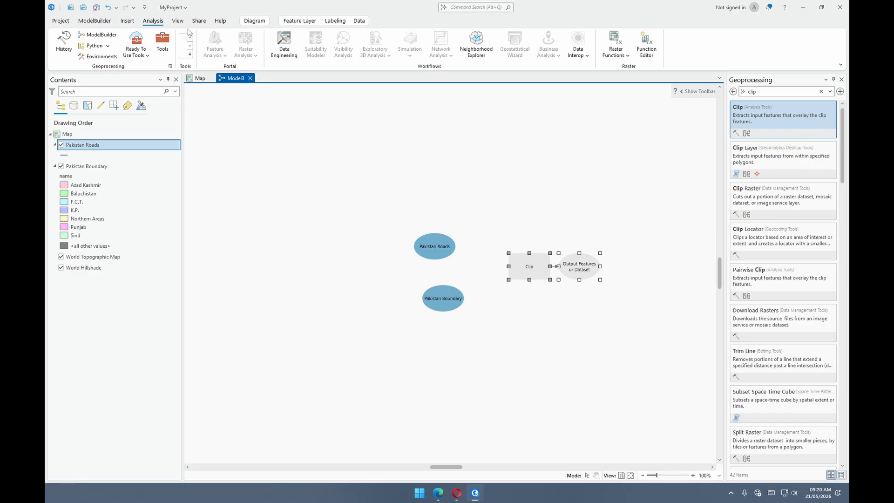
# - Connect Pakistan Roads to Clip as Input Features or Dataset and Pakistan Boundary as Clip Features, and auto-arrange the model diagram
pyautogui.click(95, 21)
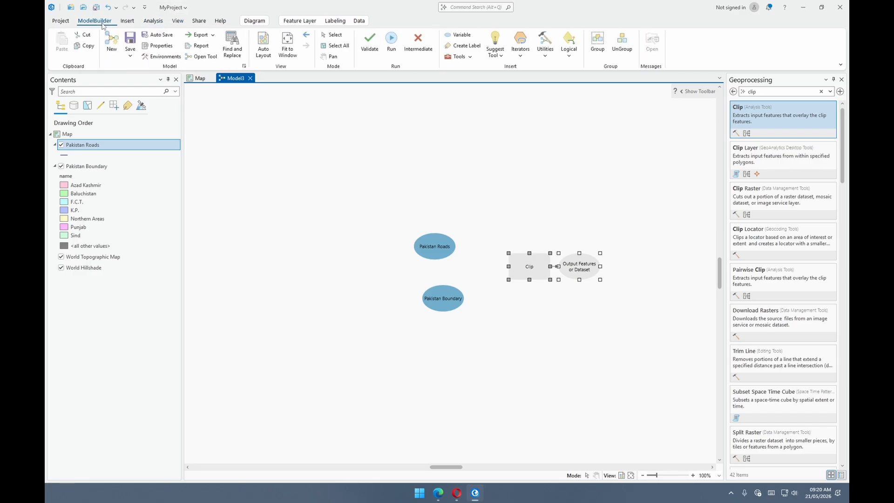
pyautogui.click(264, 45)
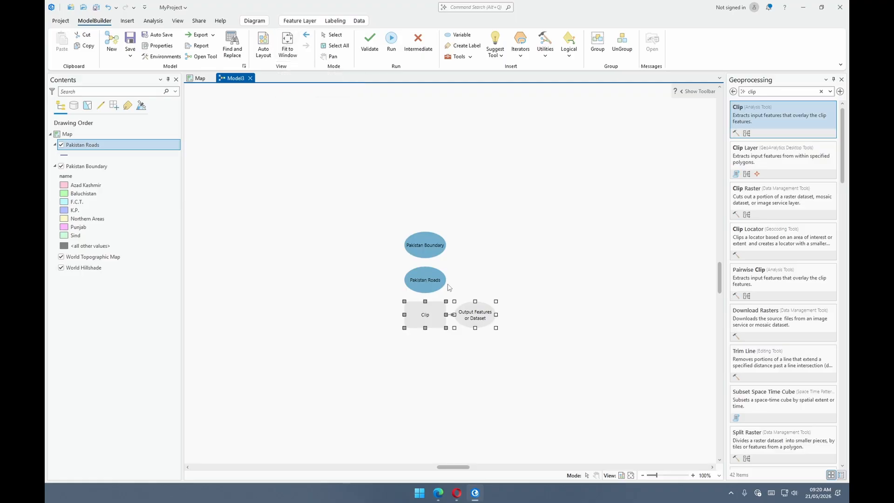
pyautogui.moveTo(419, 279); pyautogui.dragTo(429, 314)
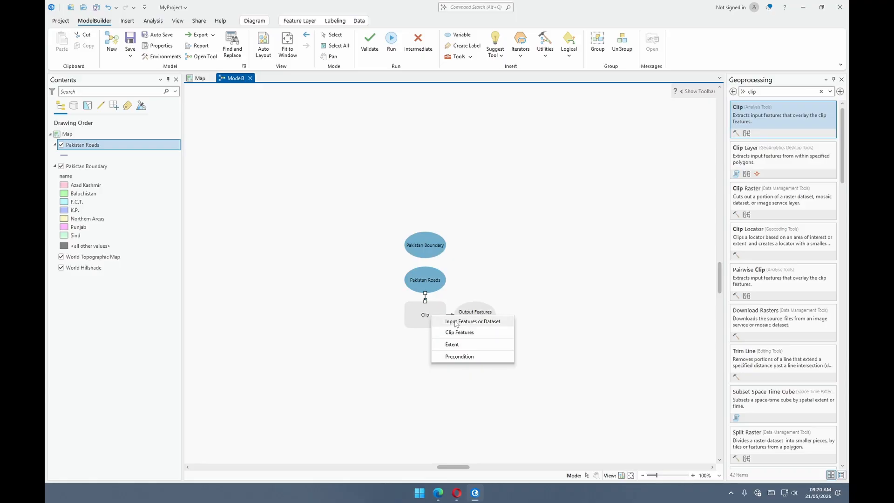
pyautogui.click(456, 321)
pyautogui.moveTo(426, 247); pyautogui.dragTo(429, 315)
pyautogui.click(470, 331)
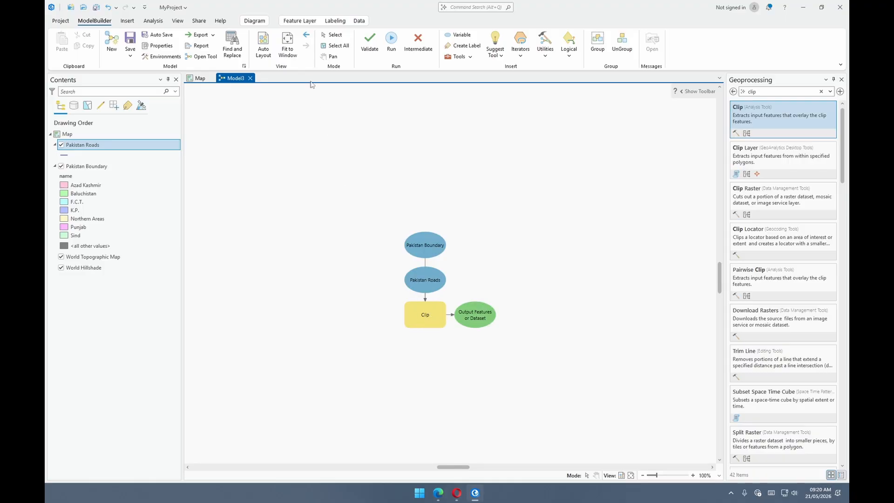
pyautogui.click(264, 43)
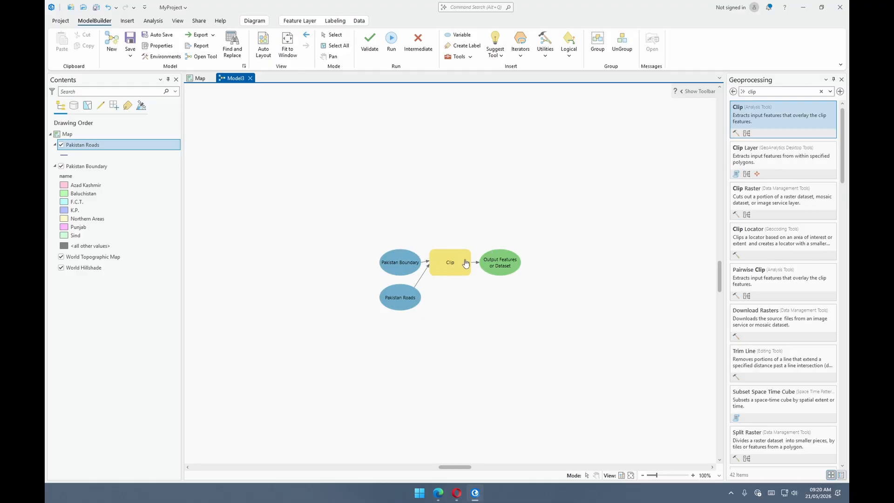
# - Review the Clip tool's input, clip and output parameters and its environment settings in the model
pyautogui.moveTo(465, 263)
pyautogui.click(446, 262)
pyautogui.doubleClick(450, 263)
pyautogui.moveTo(446, 239); pyautogui.dragTo(345, 122)
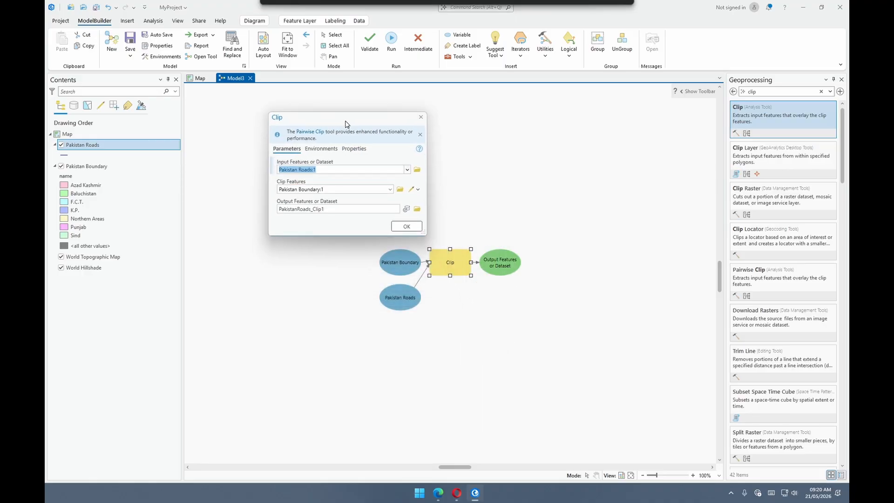
pyautogui.doubleClick(385, 261)
pyautogui.click(456, 231)
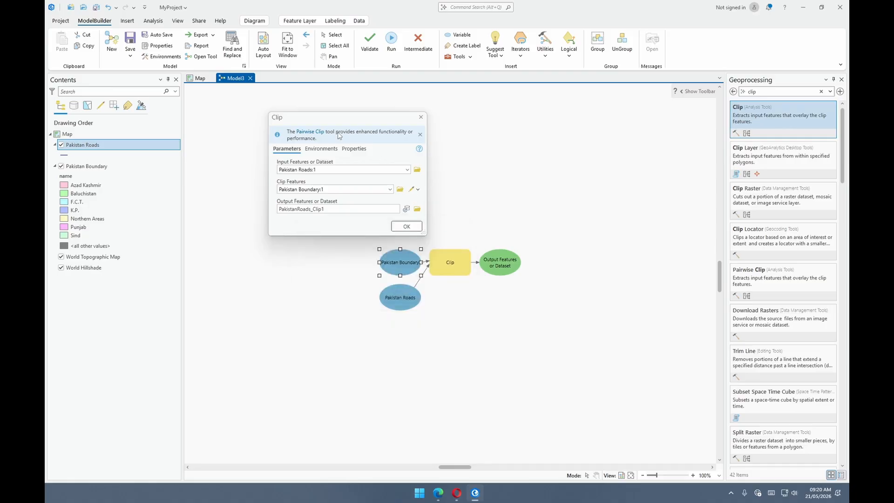
pyautogui.moveTo(340, 120); pyautogui.dragTo(286, 137)
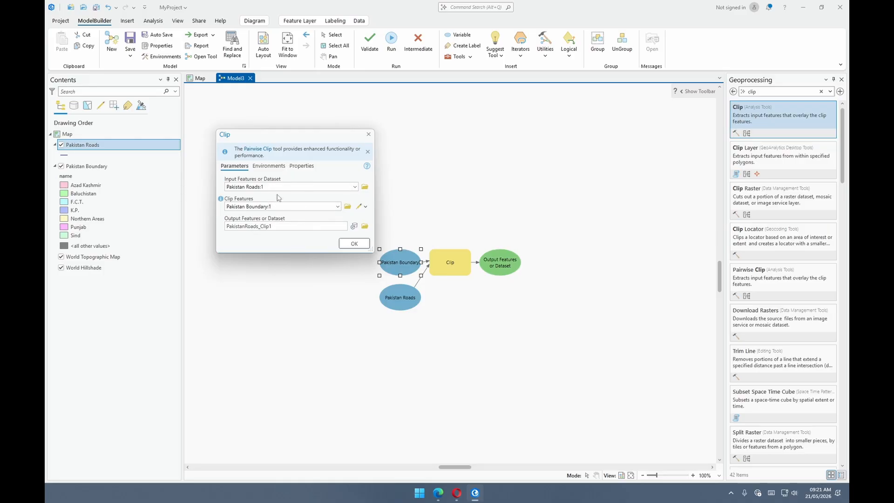
pyautogui.click(276, 166)
pyautogui.click(371, 15)
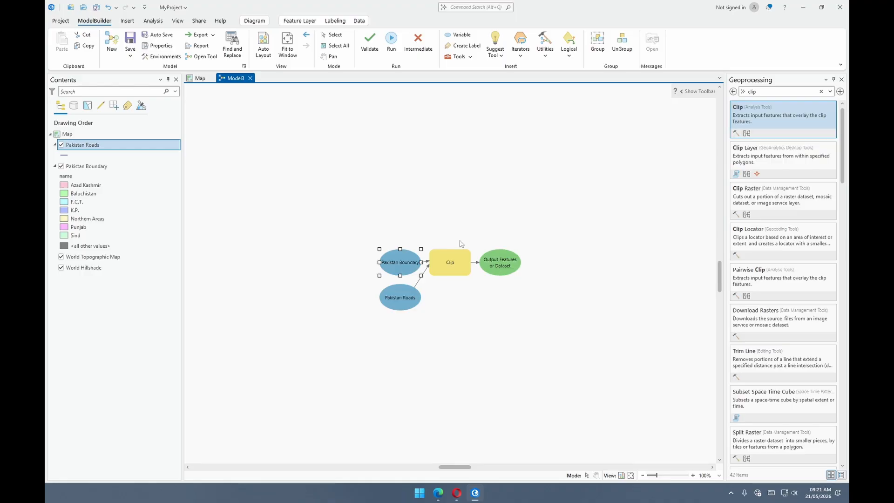
# - Examine the Clip tool's options for creating variables from parameters and environments, and the commands available for its output
pyautogui.click(453, 266)
pyautogui.rightClick(460, 260)
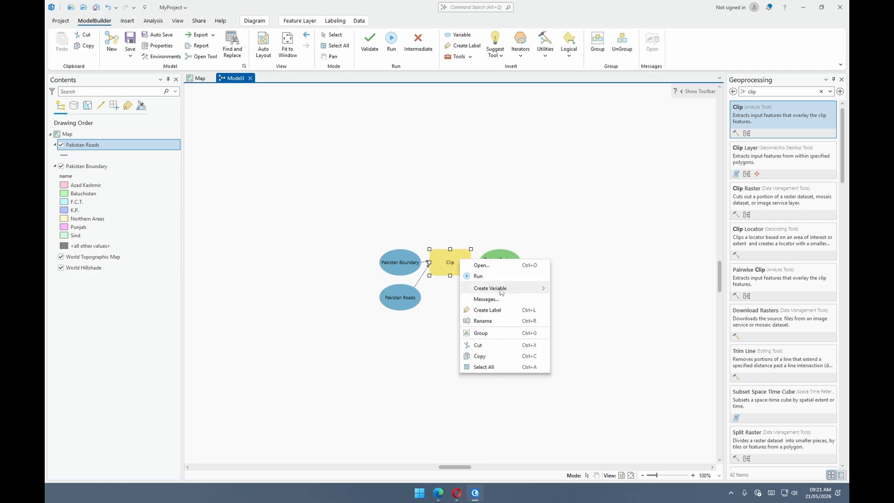
pyautogui.moveTo(494, 292)
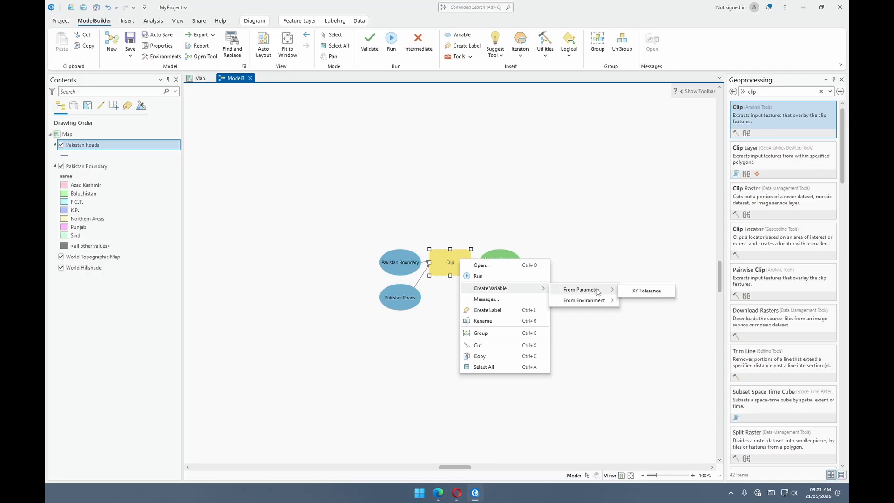
pyautogui.moveTo(594, 304)
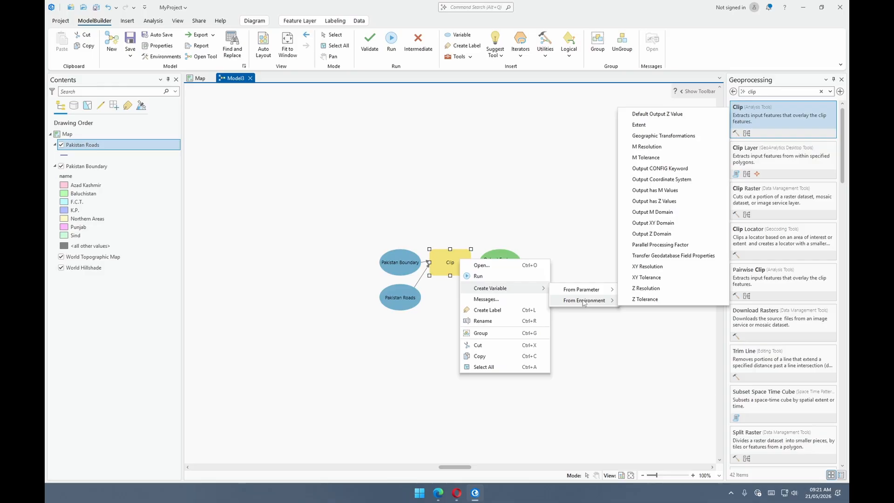
pyautogui.click(554, 256)
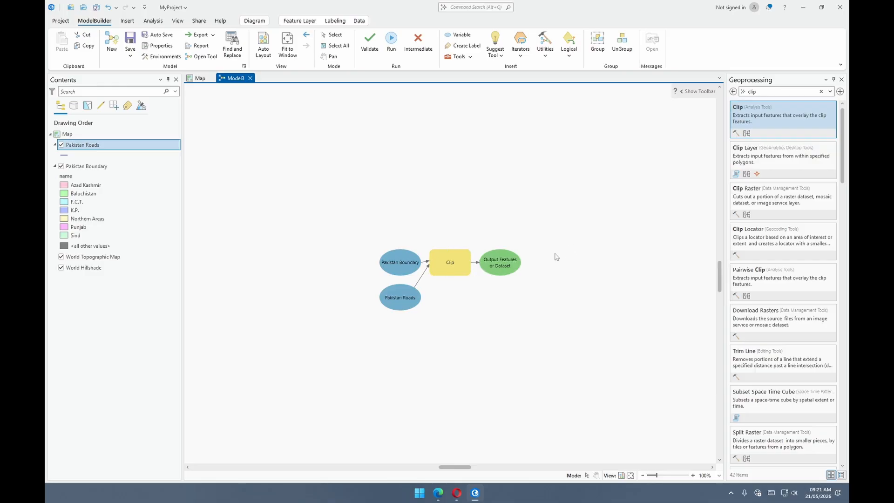
pyautogui.rightClick(503, 264)
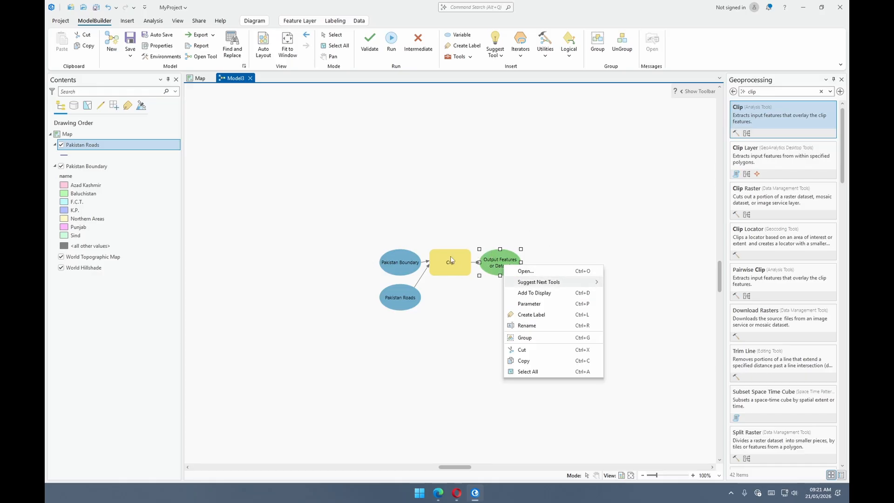
pyautogui.click(581, 251)
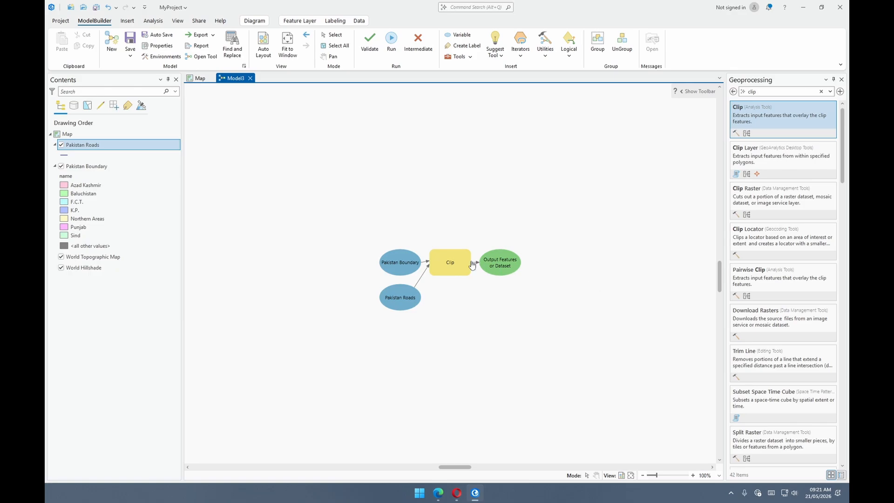
# - Search the geoprocessing tools for "buffer" and add the Buffer (Analysis Tools) tool to the model near the Clip output
pyautogui.click(772, 91)
pyautogui.moveTo(771, 91); pyautogui.dragTo(748, 100)
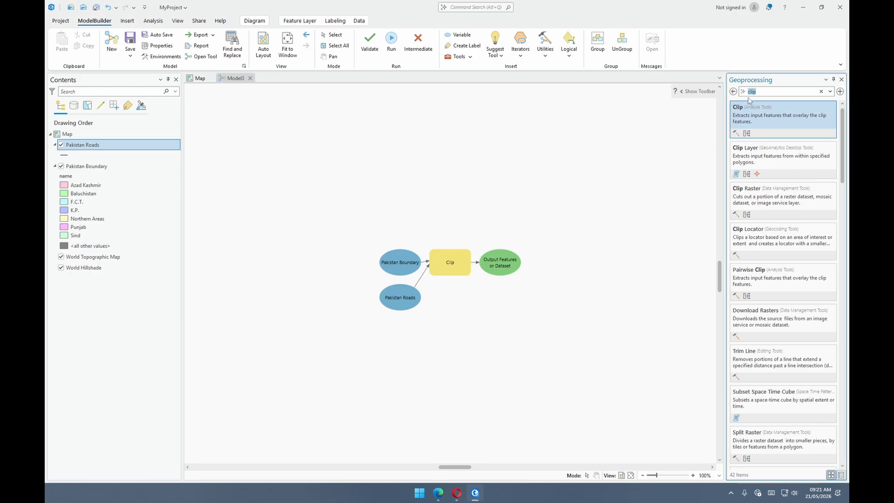
pyautogui.write('buffer')
pyautogui.moveTo(757, 108); pyautogui.dragTo(542, 298)
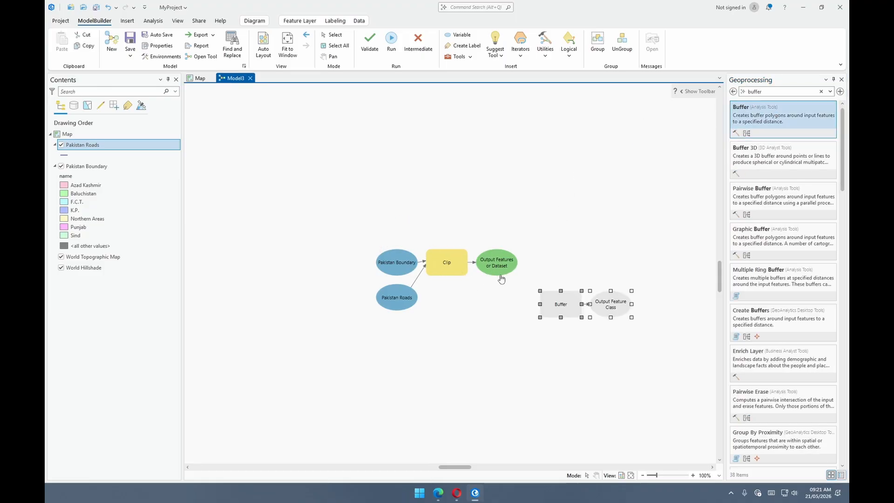
# - Connect the Clip output to Buffer as Input Features and Pakistan Boundary as Extent, and auto-arrange the model diagram
pyautogui.moveTo(503, 266); pyautogui.dragTo(562, 306)
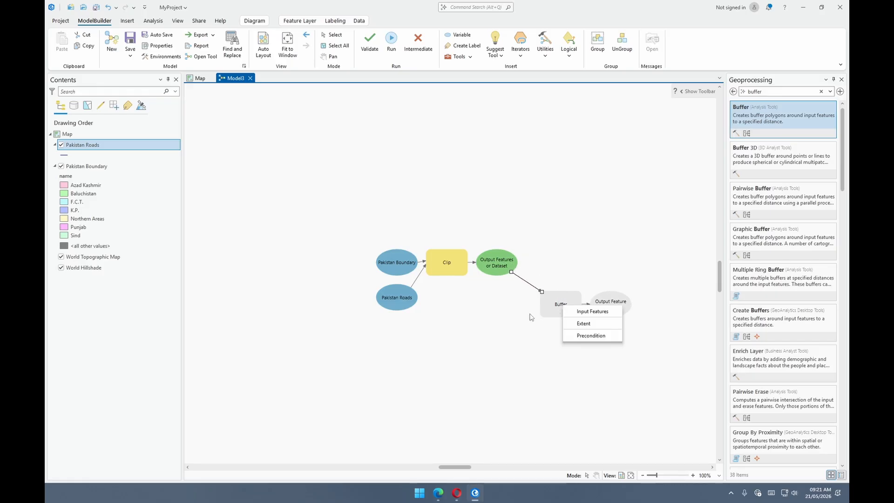
pyautogui.click(591, 311)
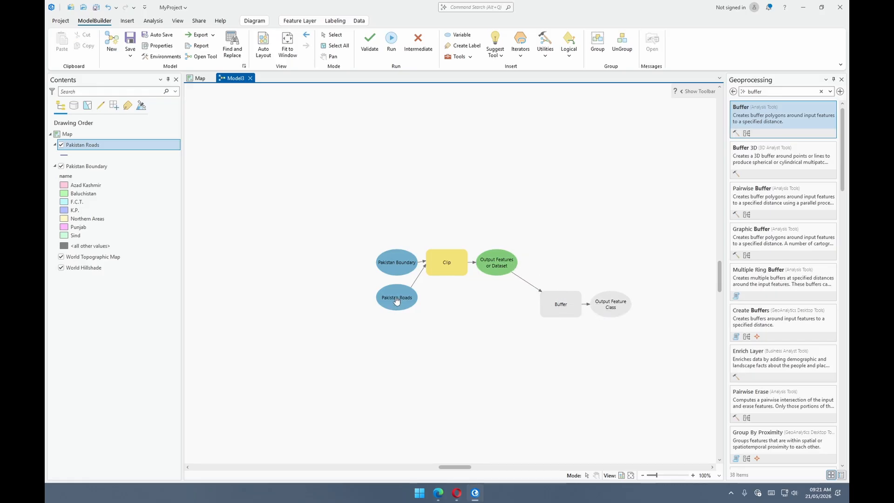
pyautogui.moveTo(395, 266); pyautogui.dragTo(547, 311)
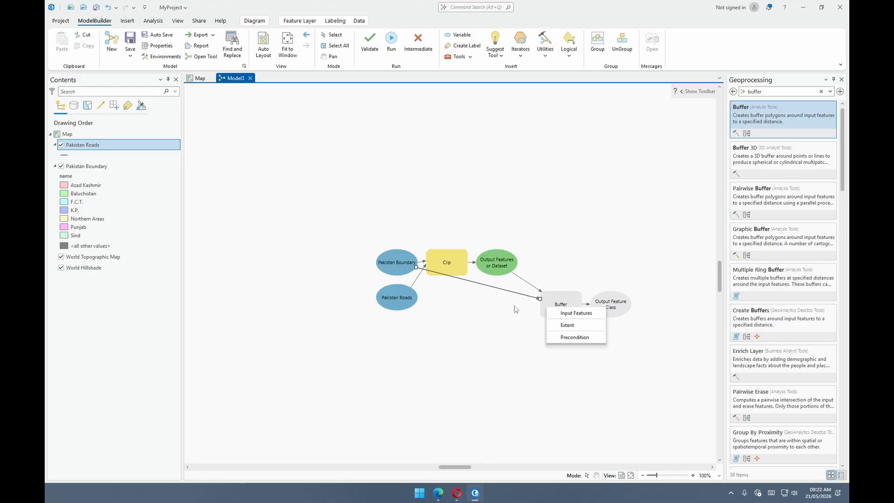
pyautogui.click(572, 325)
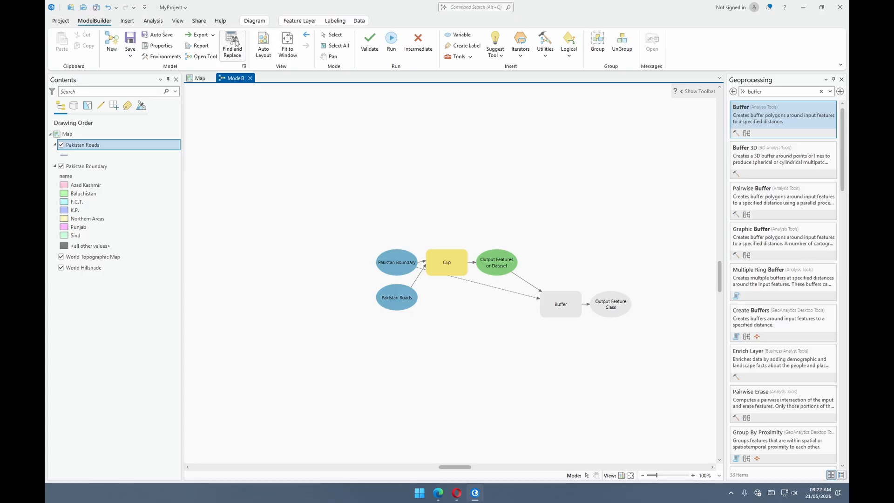
pyautogui.click(263, 44)
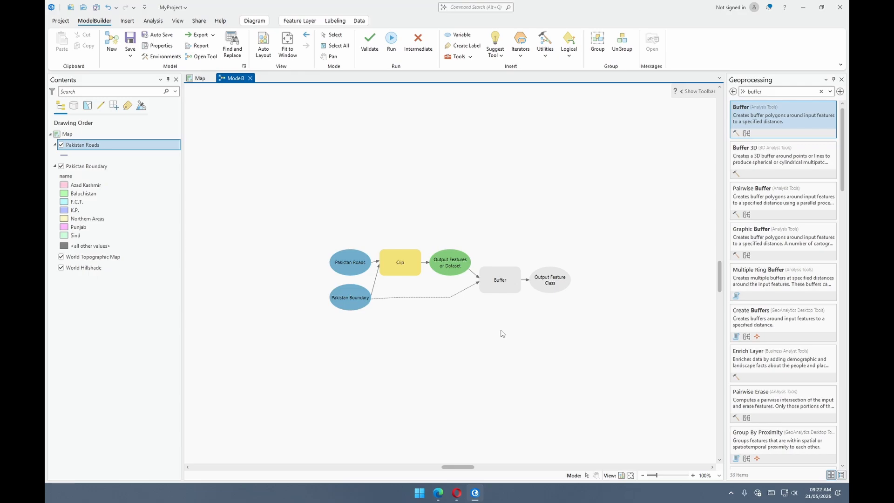
# - Create a model variable from the Buffer tool's Distance [value or field] parameter and auto-arrange the diagram
pyautogui.doubleClick(515, 281)
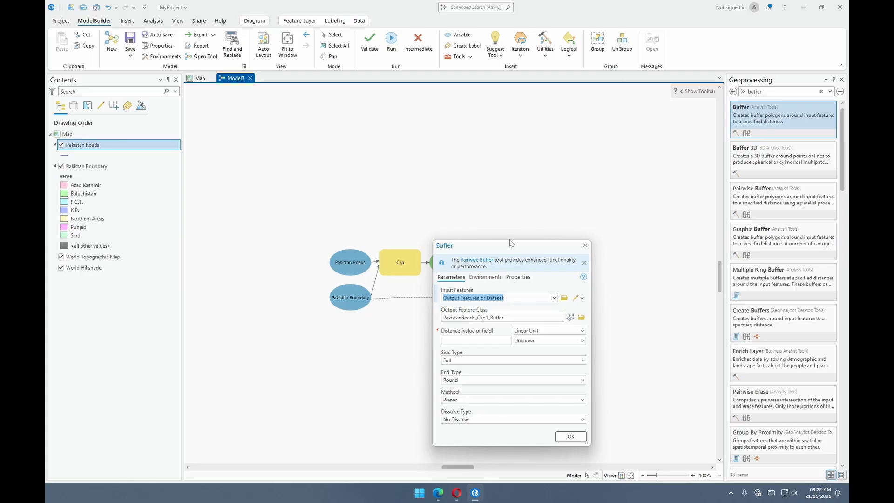
pyautogui.click(585, 245)
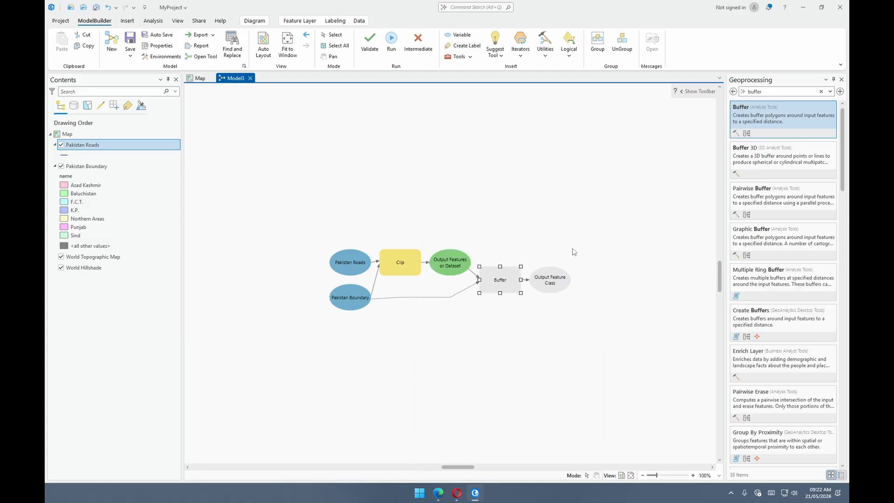
pyautogui.rightClick(507, 278)
pyautogui.moveTo(542, 308)
pyautogui.moveTo(610, 310)
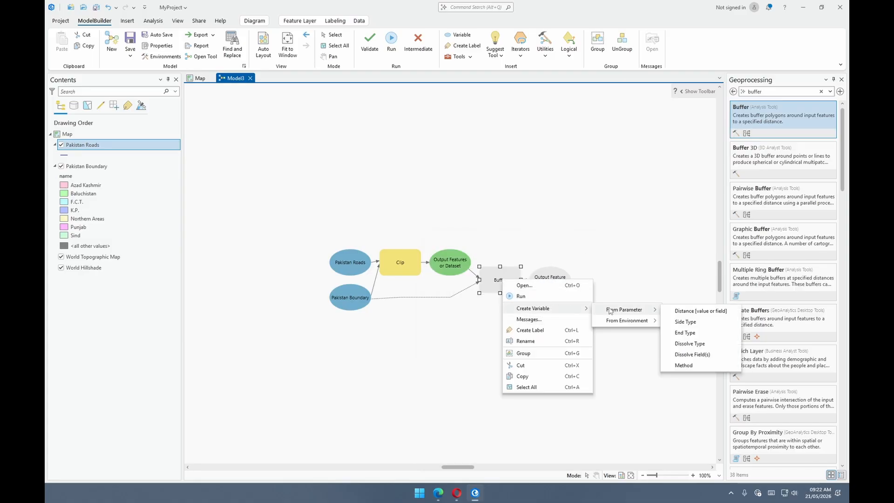
pyautogui.click(700, 311)
pyautogui.moveTo(452, 280); pyautogui.dragTo(464, 312)
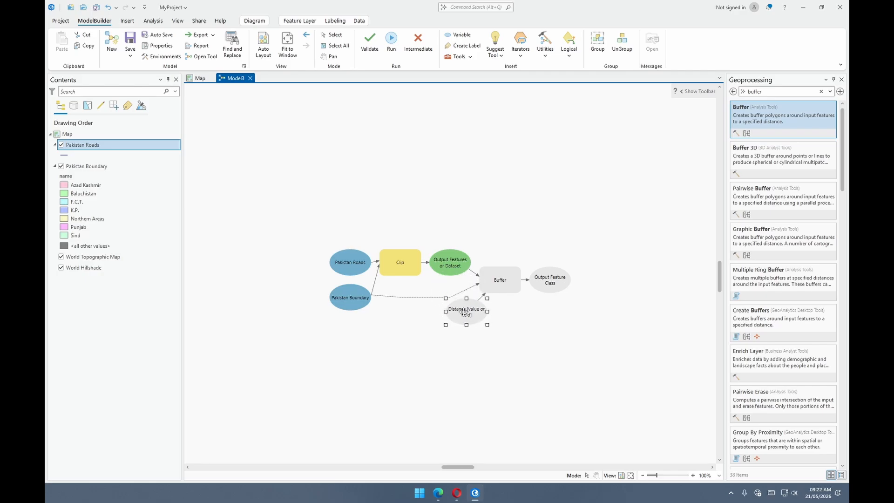
pyautogui.click(264, 44)
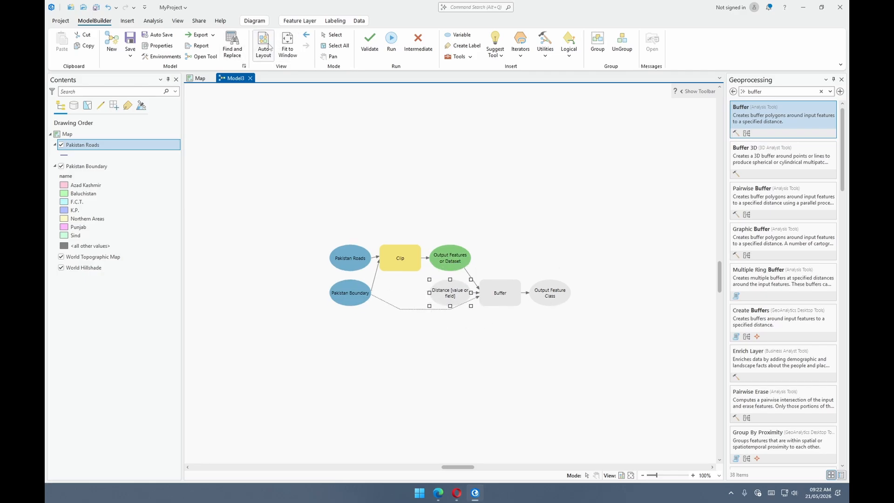
# - Set the Buffer distance variable to a linear unit of 250 International Feet
pyautogui.doubleClick(458, 289)
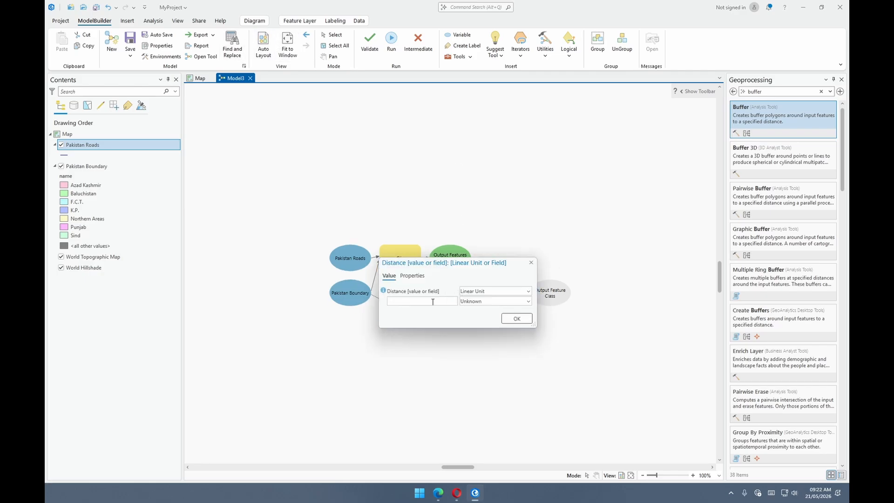
pyautogui.click(515, 293)
pyautogui.click(488, 290)
pyautogui.click(509, 302)
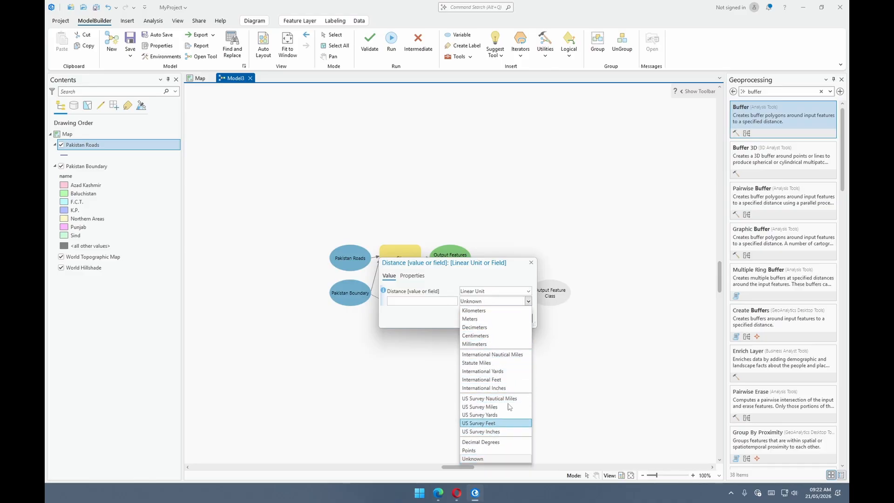
pyautogui.click(481, 379)
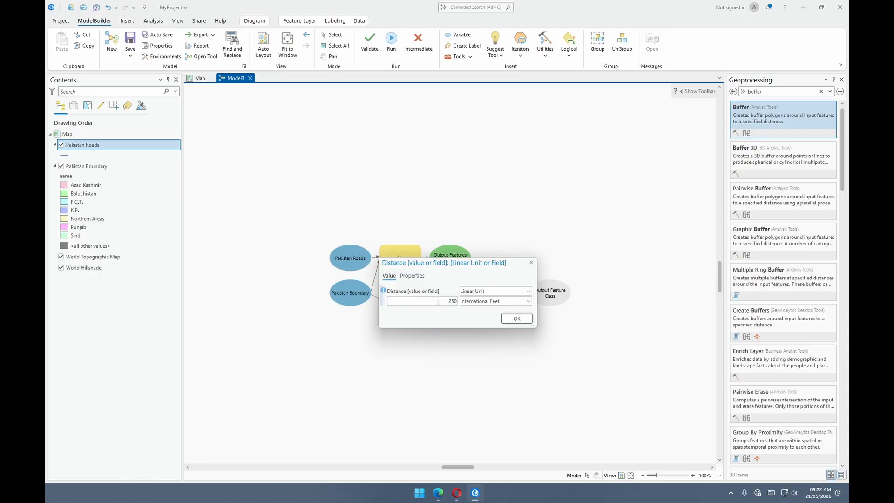
pyautogui.click(514, 319)
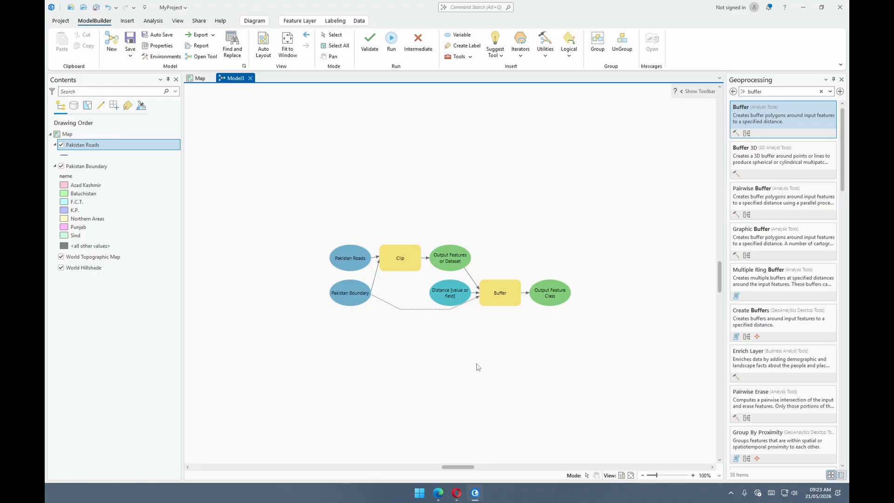
# - Run the whole model and turn off the Pakistan Roads layer in the map
pyautogui.click(391, 48)
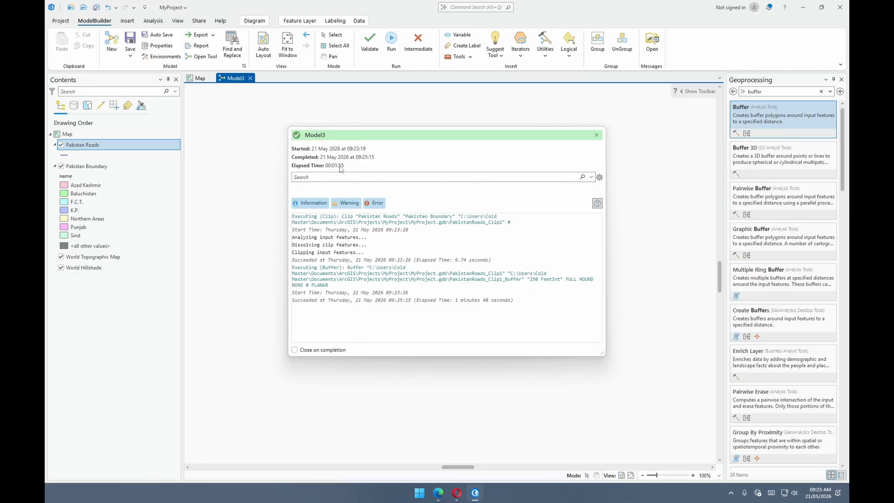
pyautogui.click(596, 135)
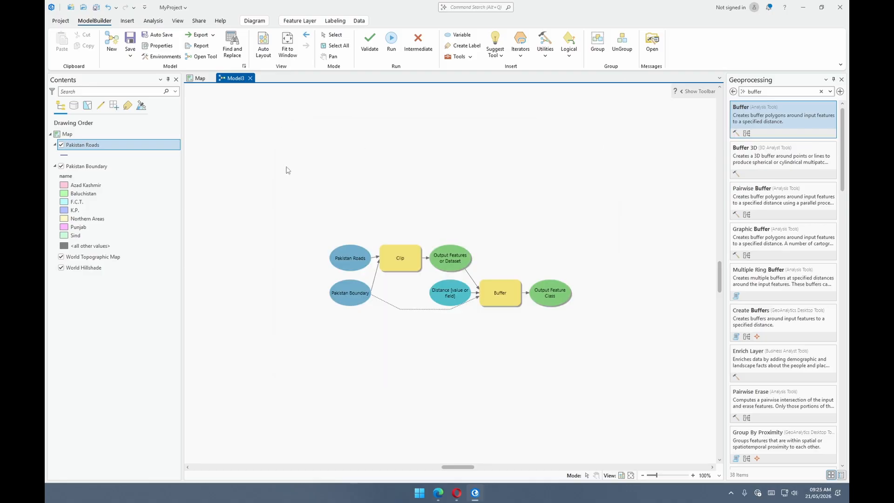
pyautogui.click(200, 78)
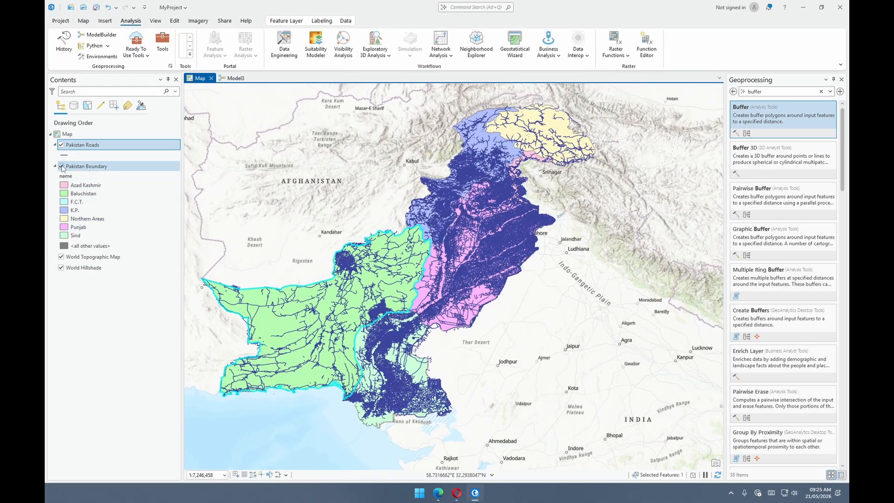
pyautogui.click(61, 146)
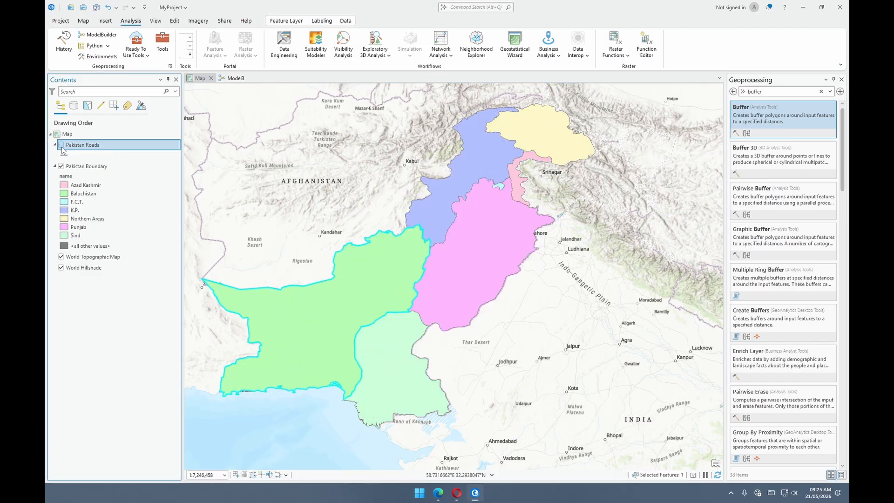
# - Add the Clip output and the Buffer output of the model to the map display
pyautogui.click(233, 79)
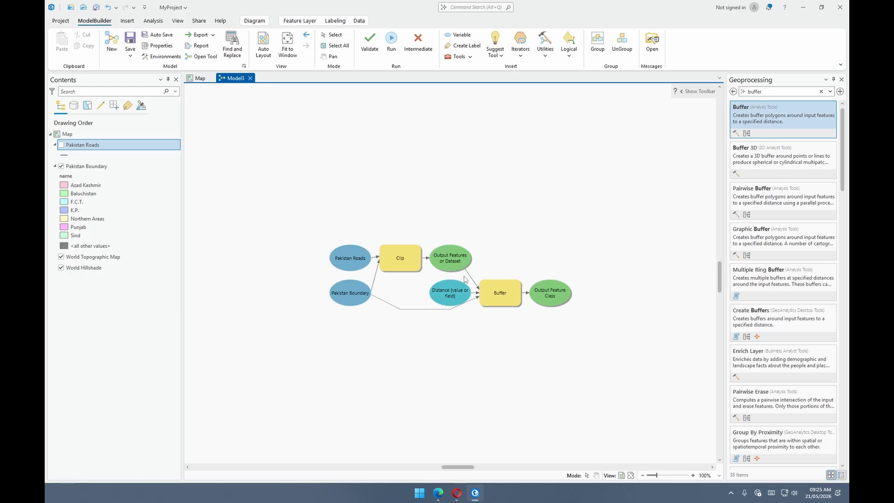
pyautogui.click(449, 263)
pyautogui.rightClick(446, 256)
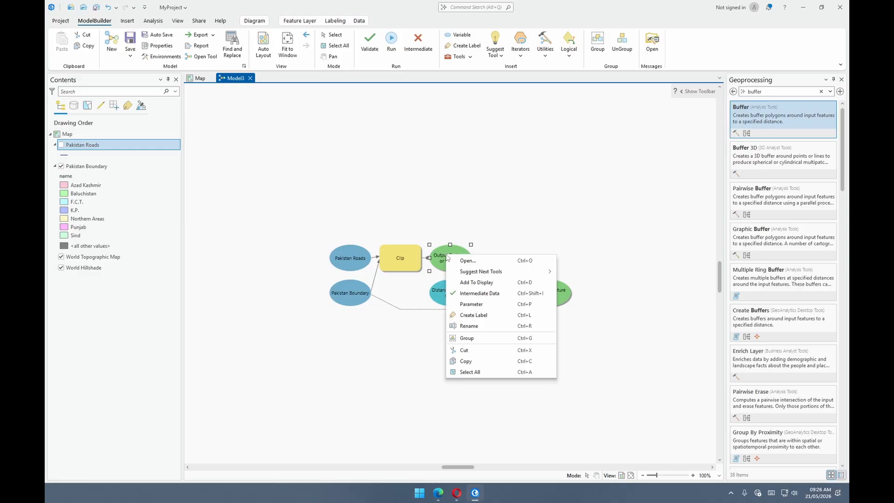
pyautogui.click(468, 282)
pyautogui.rightClick(535, 280)
pyautogui.click(572, 285)
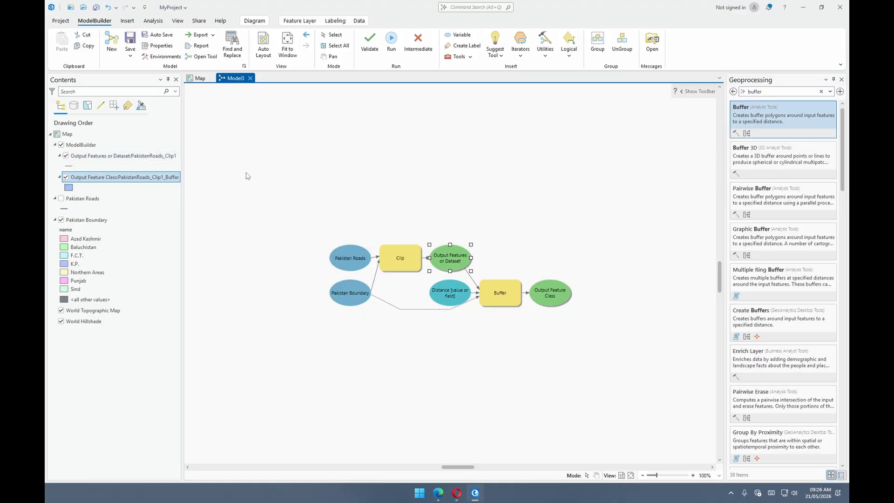
pyautogui.click(550, 293)
pyautogui.rightClick(552, 292)
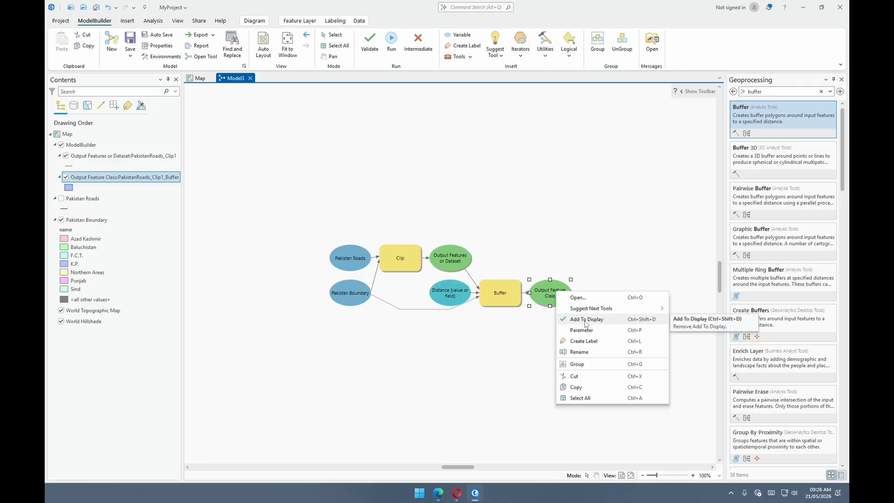
pyautogui.click(563, 177)
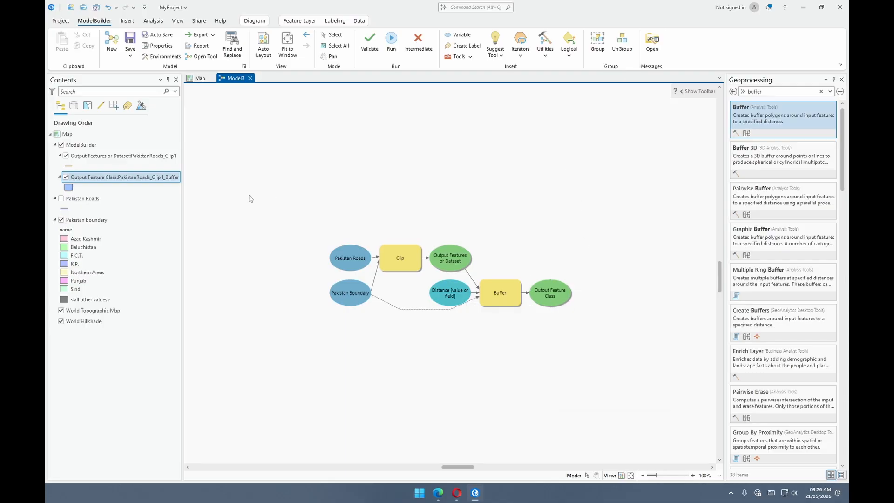
# - Examine the clipped roads and their buffers in the map at close and full extent, and close the Geoprocessing pane
pyautogui.click(199, 77)
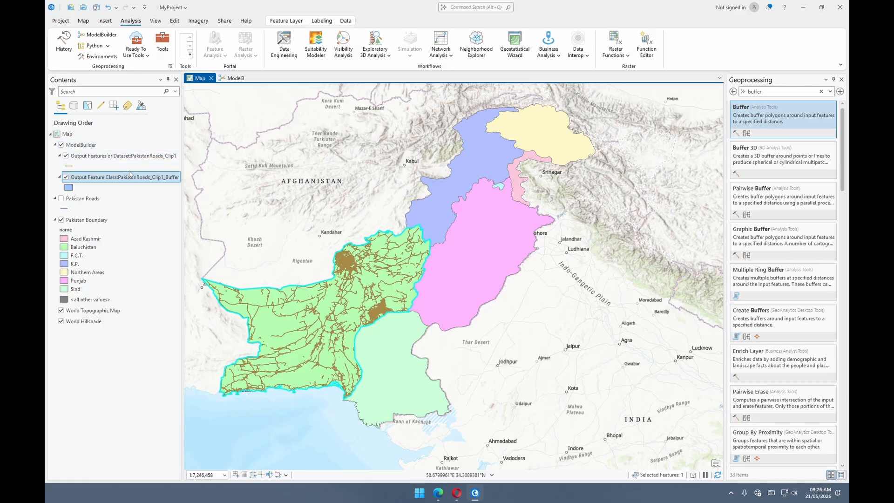
pyautogui.moveTo(297, 225); pyautogui.dragTo(362, 194)
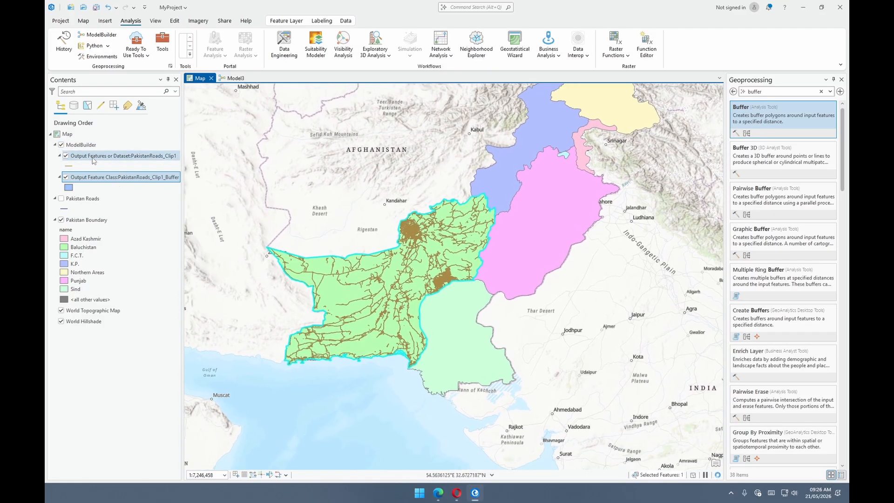
pyautogui.scroll(5, 449, 246)
pyautogui.scroll(5, 265, 227)
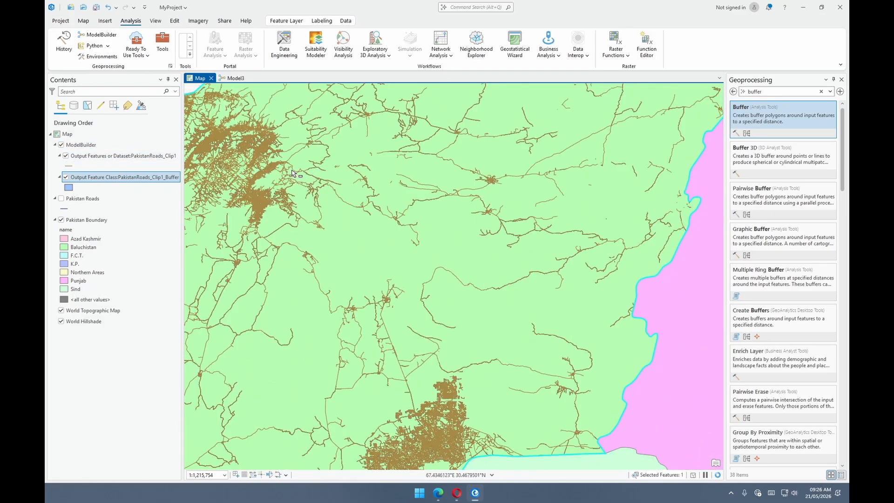
pyautogui.scroll(6, 265, 227)
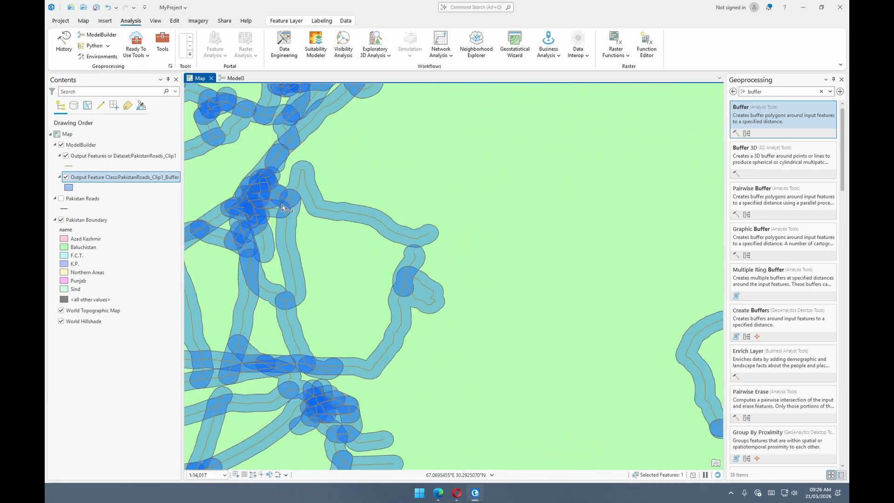
pyautogui.scroll(-10, 279, 210)
pyautogui.scroll(4, 259, 231)
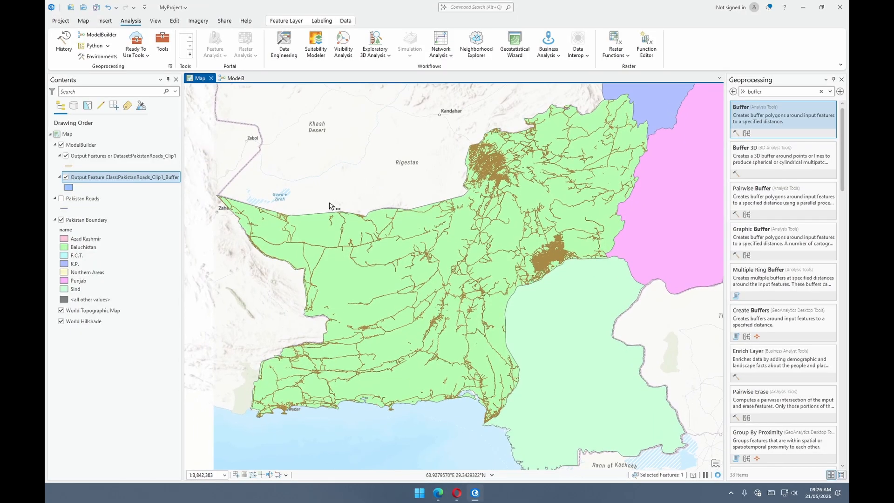
pyautogui.scroll(8, 394, 240)
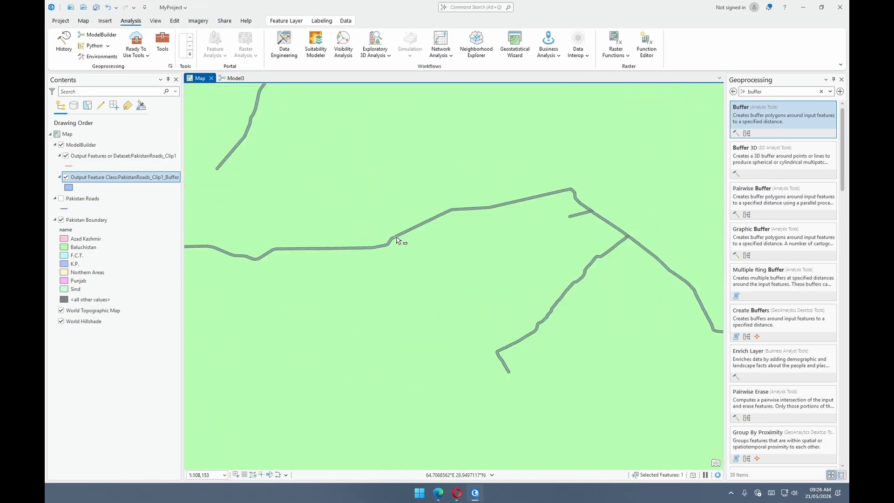
pyautogui.scroll(3, 395, 241)
pyautogui.scroll(3, 381, 251)
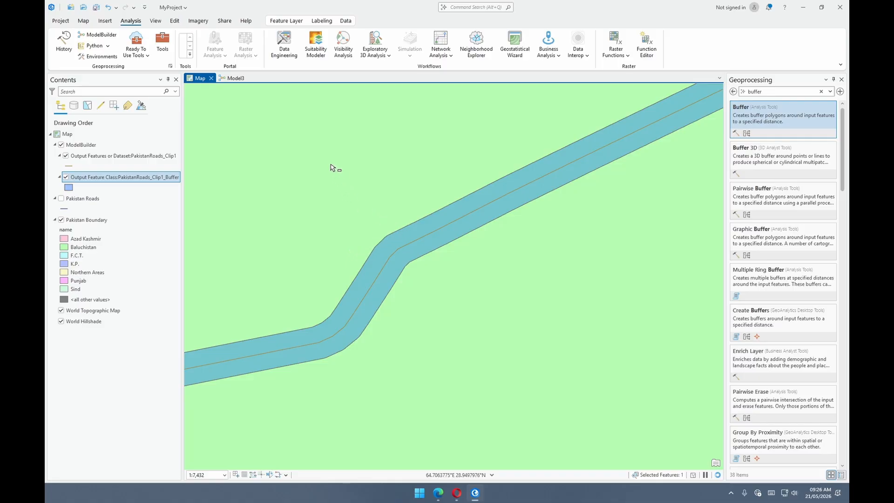
pyautogui.scroll(-12, 359, 193)
pyautogui.scroll(-2, 397, 157)
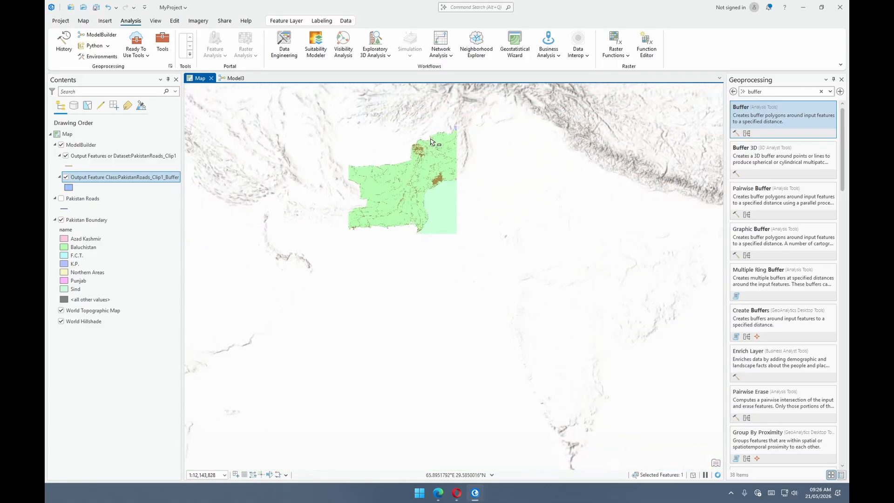
pyautogui.scroll(-1, 449, 199)
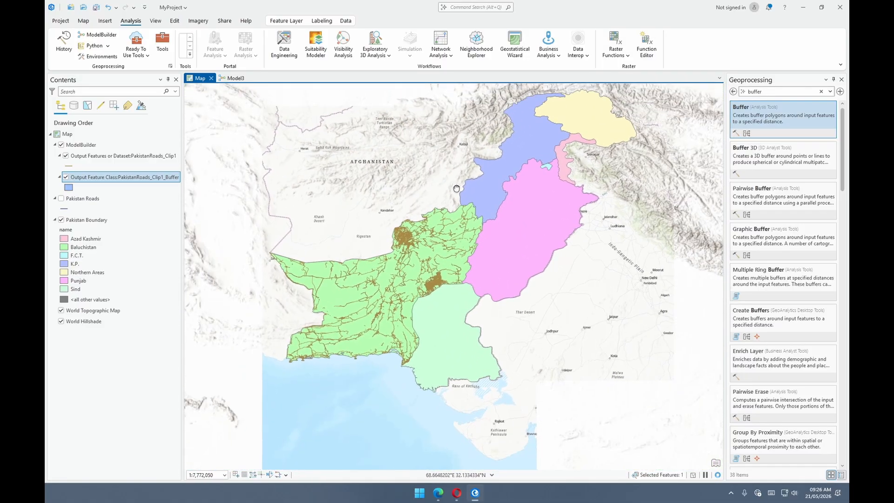
pyautogui.moveTo(464, 171)
pyautogui.mouseDown()
pyautogui.moveTo(456, 200)
pyautogui.moveTo(465, 177)
pyautogui.mouseUp()
pyautogui.scroll(2, 467, 205)
pyautogui.scroll(-1, 465, 177)
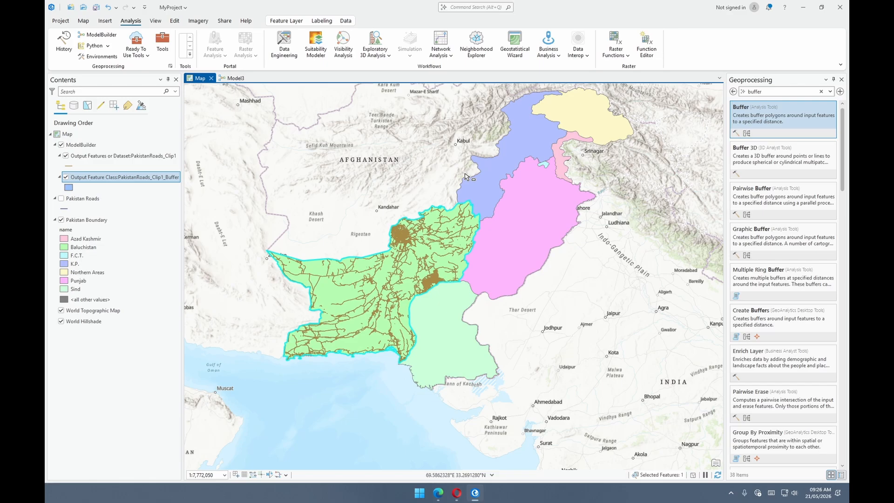
pyautogui.click(842, 80)
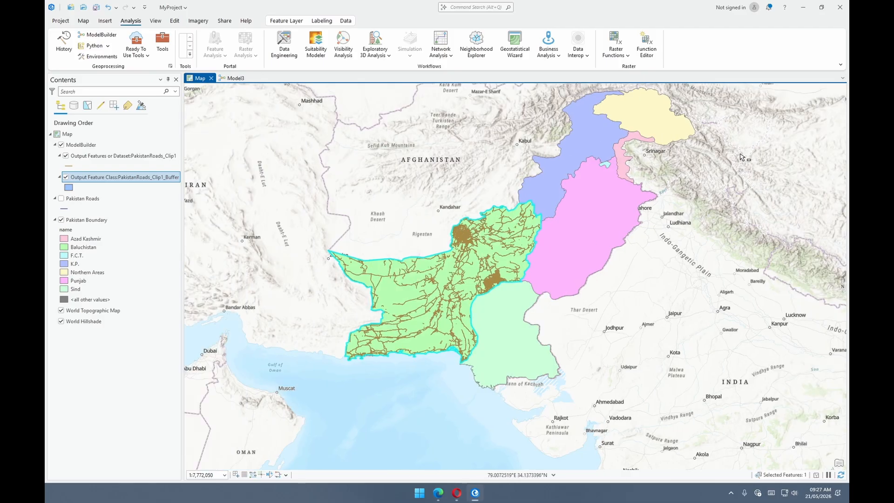